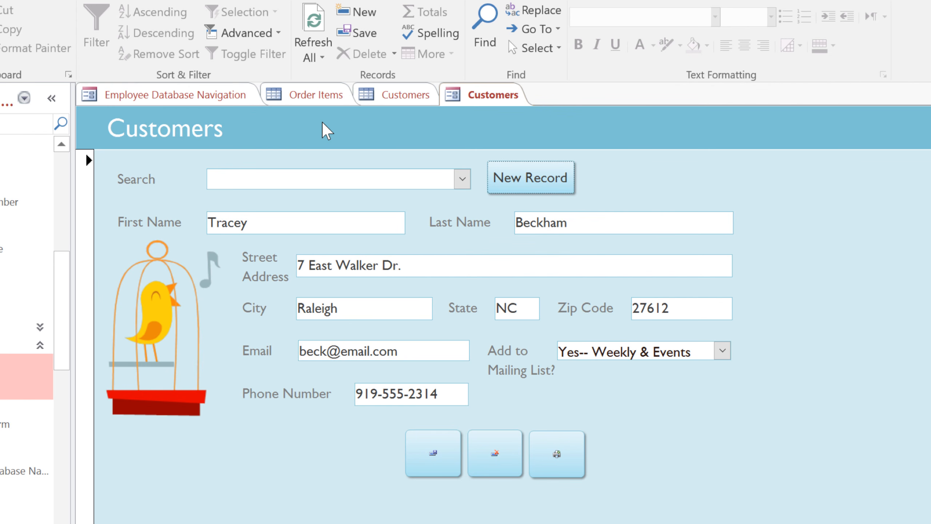
Look up the customer by last name in the Search combo and load their record
{"action": "left_click", "coordinate": [382, 97]}
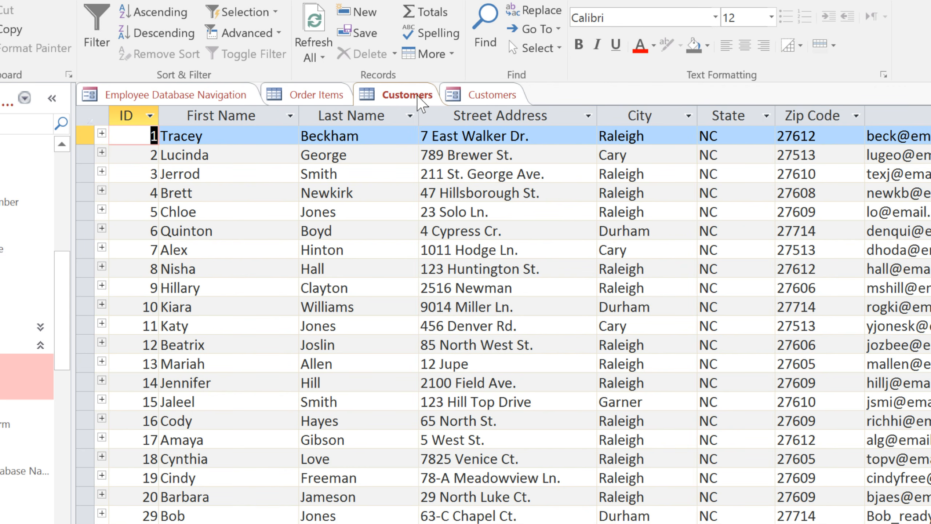
{"action": "left_click", "coordinate": [462, 95]}
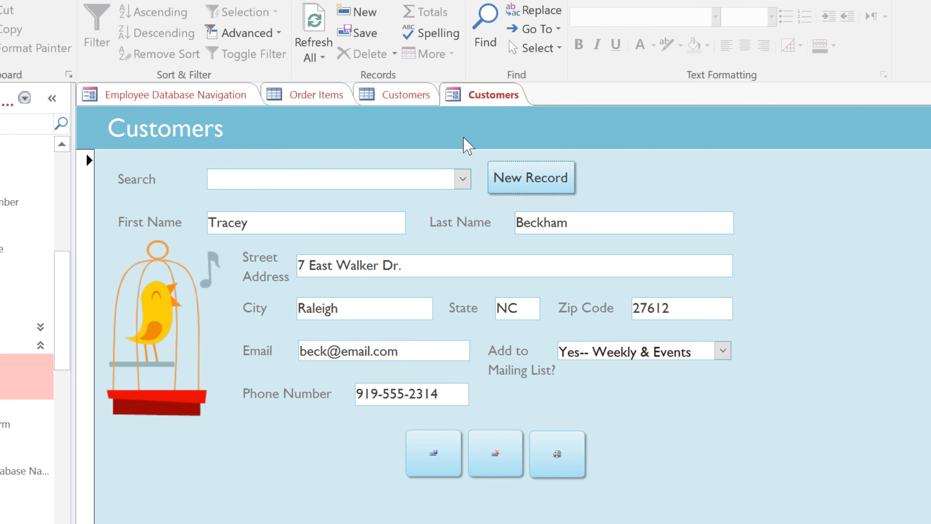
{"action": "left_click", "coordinate": [468, 180]}
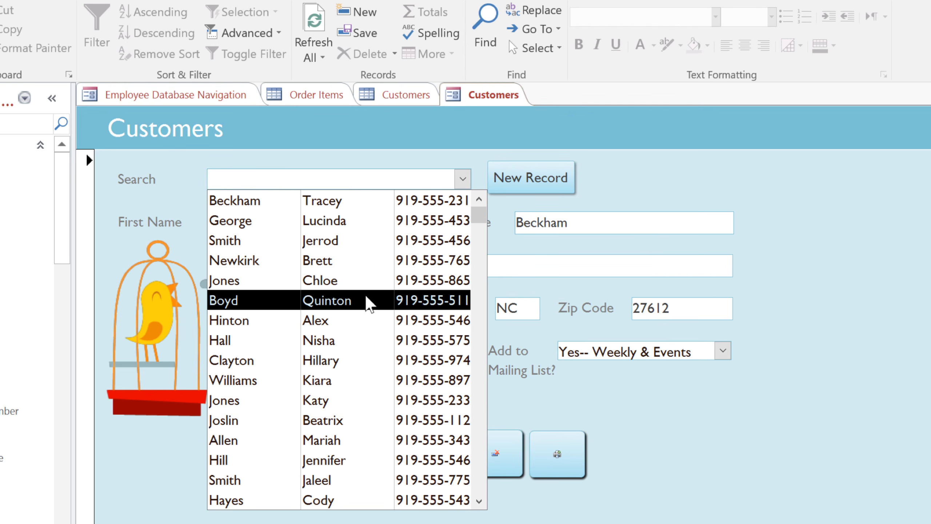
{"action": "type", "text": "greene"}
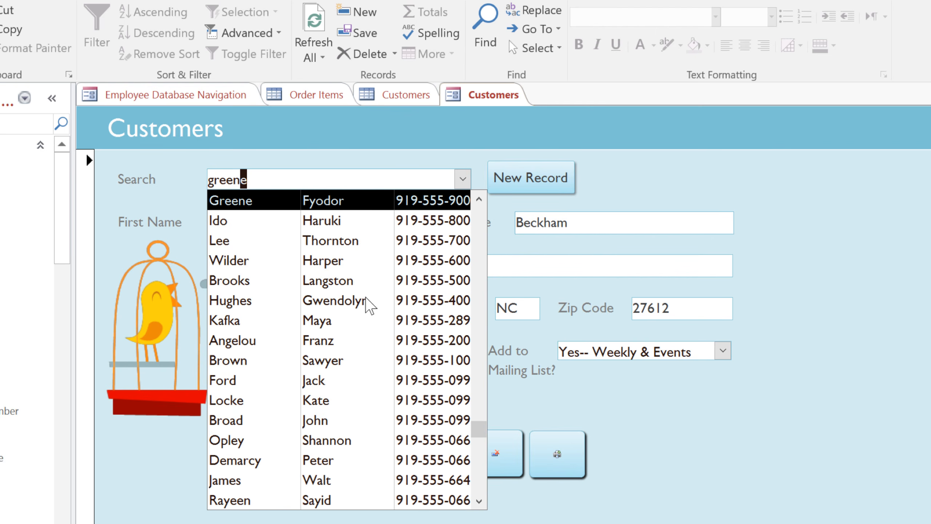
{"action": "left_click", "coordinate": [365, 204]}
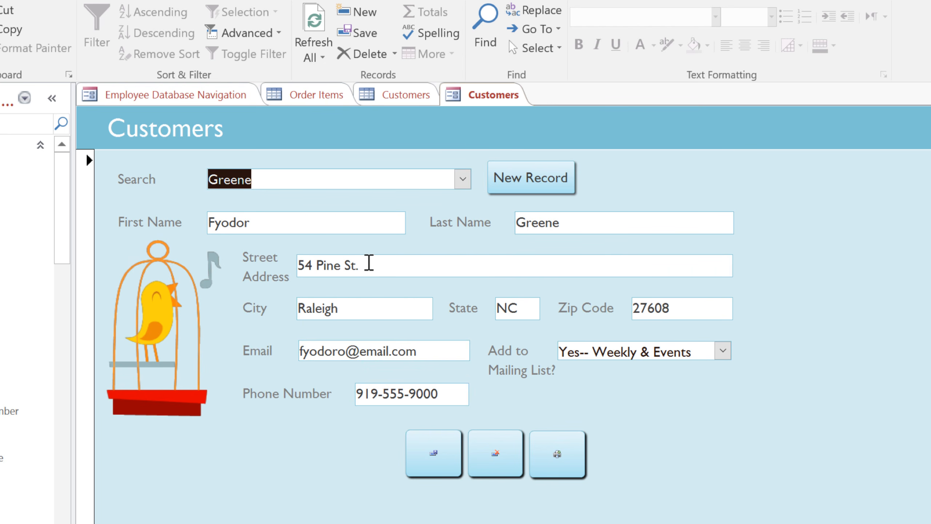
Replace the customer's old street address with the corrected address
{"action": "left_click_drag", "start_coordinate": [367, 264], "coordinate": [285, 262]}
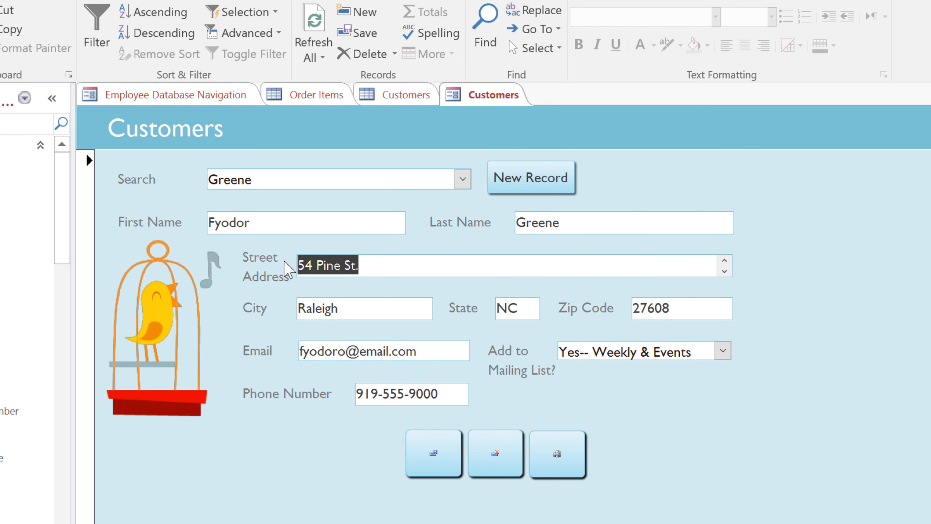
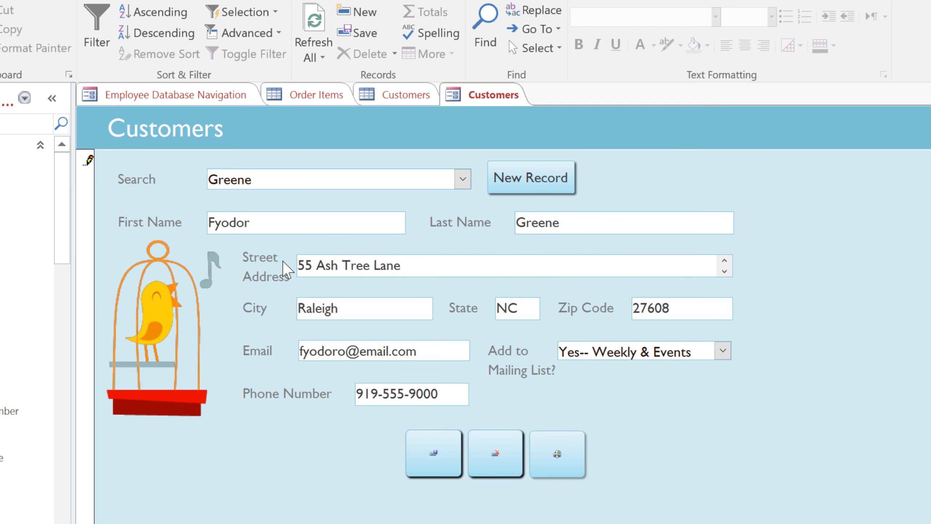
{"action": "key", "text": "Tab"}
{"action": "key", "text": "Tab"}
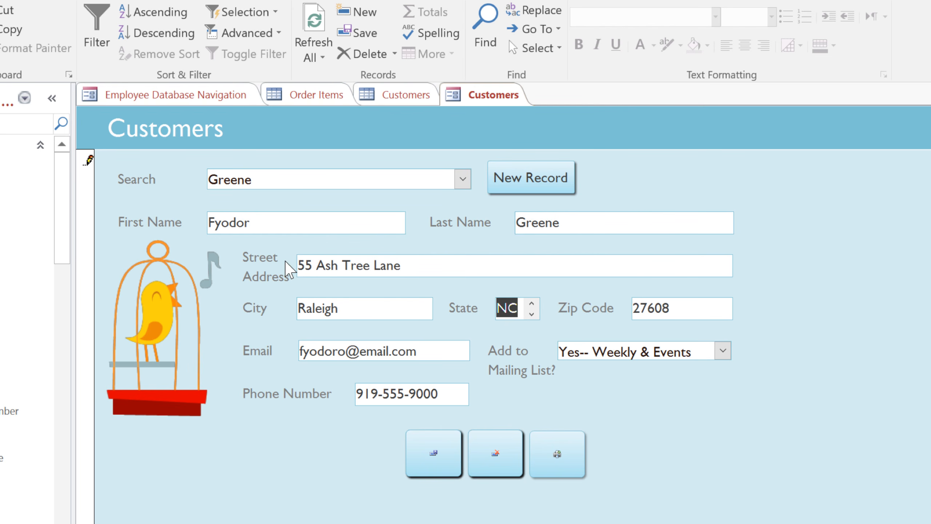
Re-enter State as NC after validation rejects the full state name
{"action": "type", "text": "Car"}
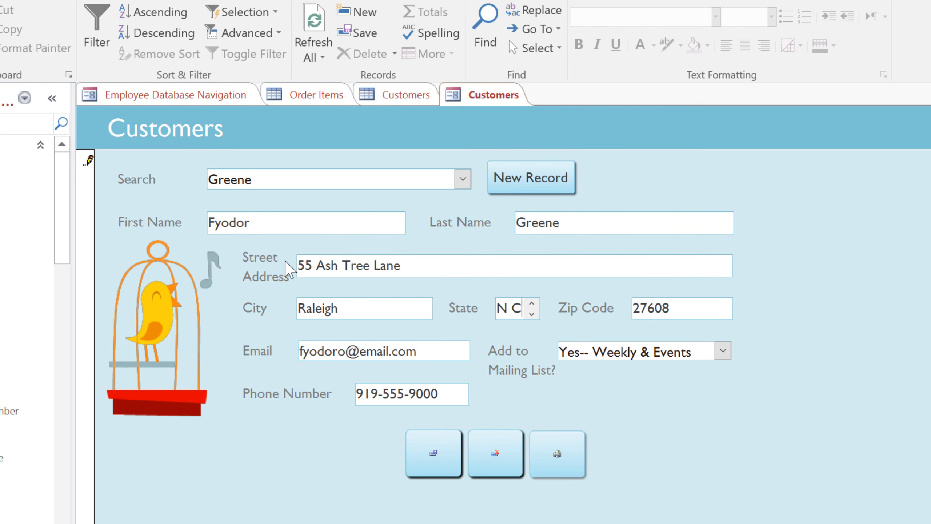
{"action": "type", "text": "olina"}
{"action": "key", "text": "Tab"}
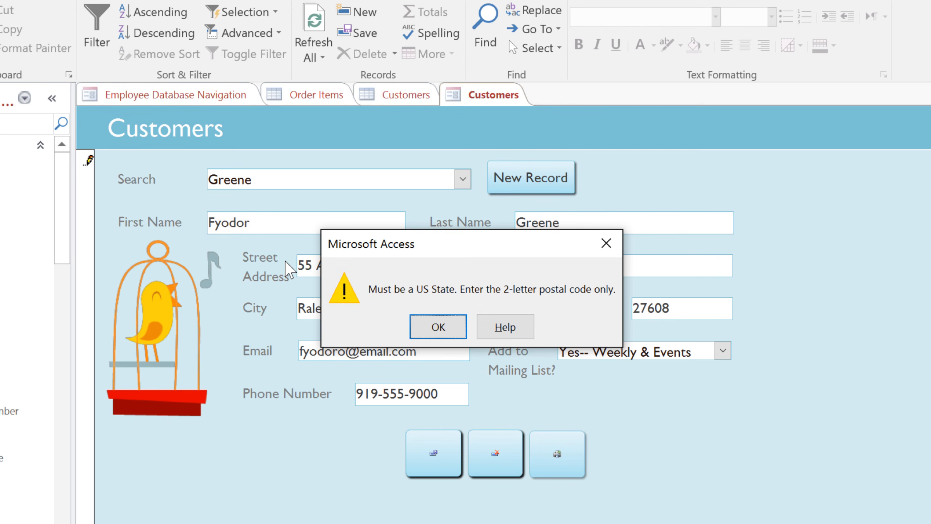
{"action": "left_click", "coordinate": [418, 329]}
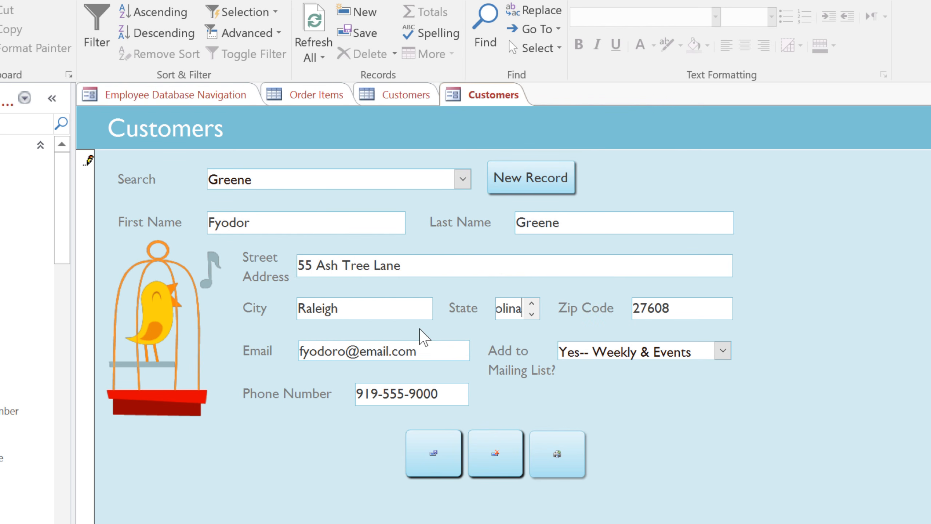
{"action": "key", "text": "BackSpace"}
{"action": "key", "text": "BackSpace"}
{"action": "key", "text": "BackSpace"}
{"action": "key", "text": "BackSpace"}
{"action": "key", "text": "BackSpace"}
{"action": "key", "text": "BackSpace"}
{"action": "key", "text": "BackSpace"}
{"action": "key", "text": "BackSpace"}
{"action": "type", "text": "N"}
{"action": "key", "text": "BackSpace"}
{"action": "type", "text": "NC"}
Save the customer record, start a blank record, and open the Orders form
{"action": "left_click", "coordinate": [378, 35]}
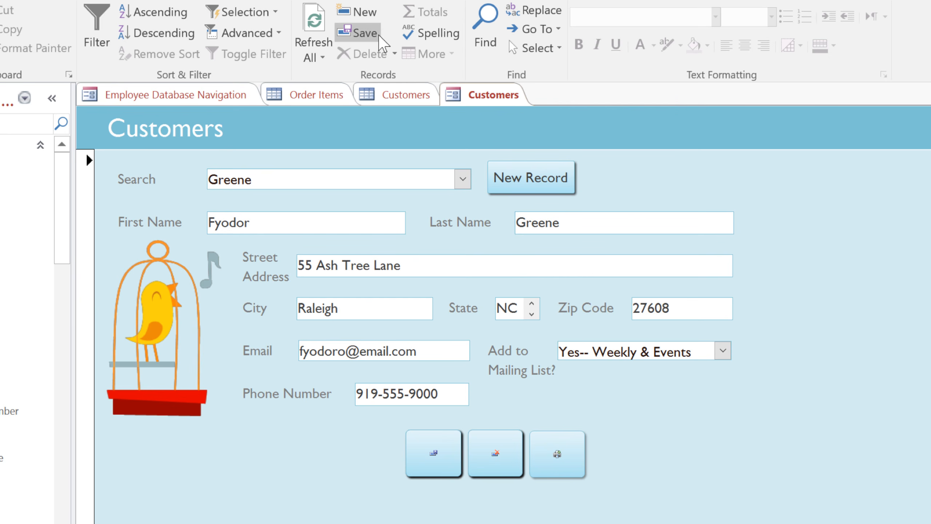
{"action": "left_click", "coordinate": [558, 185]}
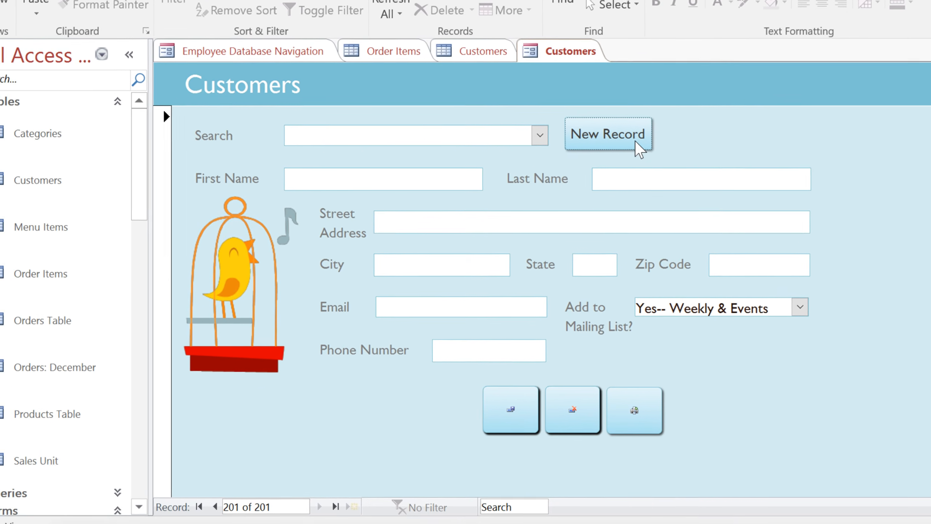
{"action": "left_click_drag", "start_coordinate": [145, 206], "coordinate": [166, 387]}
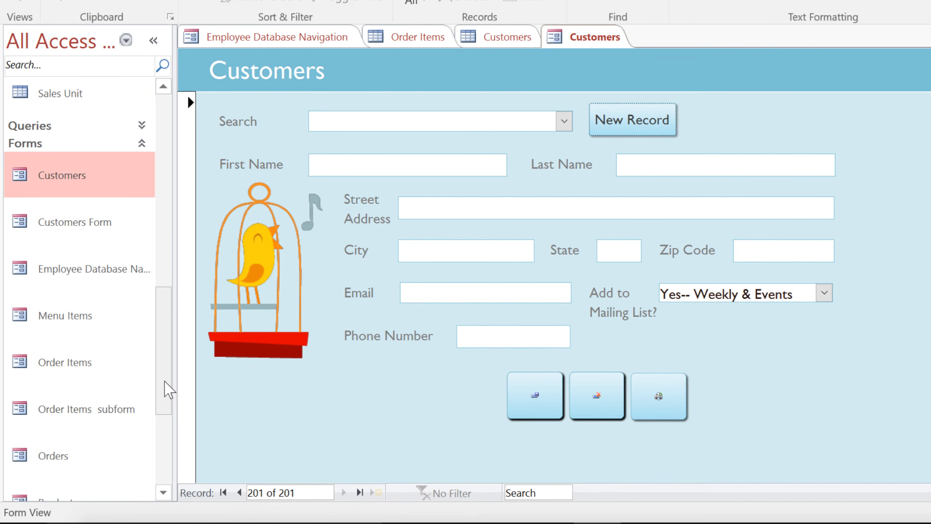
{"action": "double_click", "coordinate": [76, 457]}
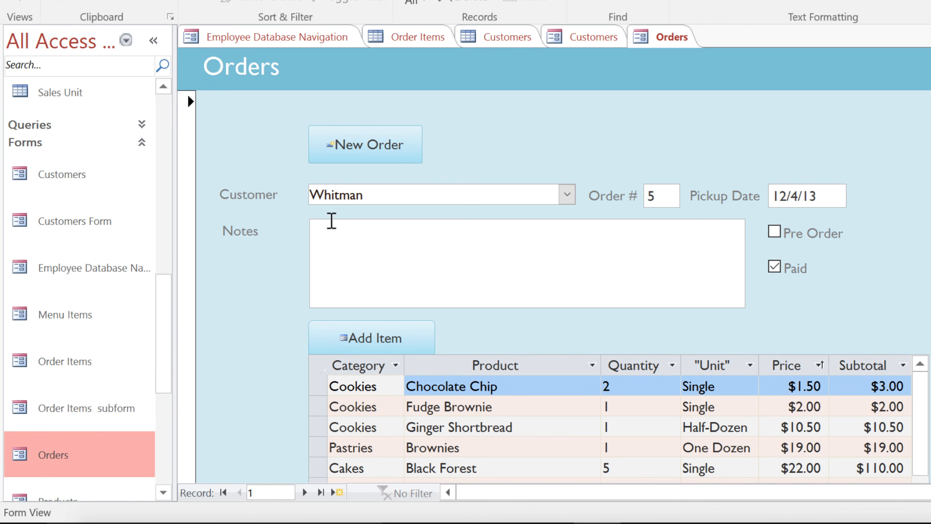
Start a new blank order and assign the customer to it
{"action": "left_click", "coordinate": [415, 154]}
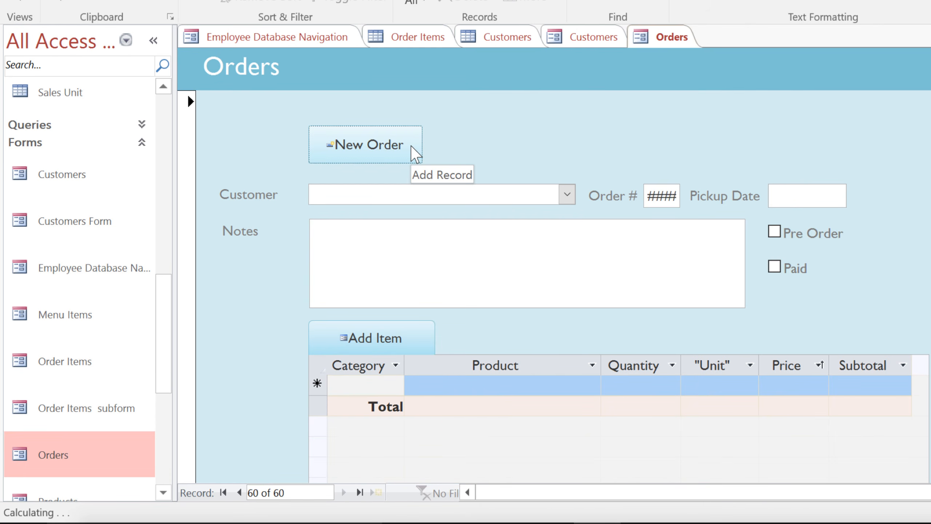
{"action": "left_click", "coordinate": [566, 194]}
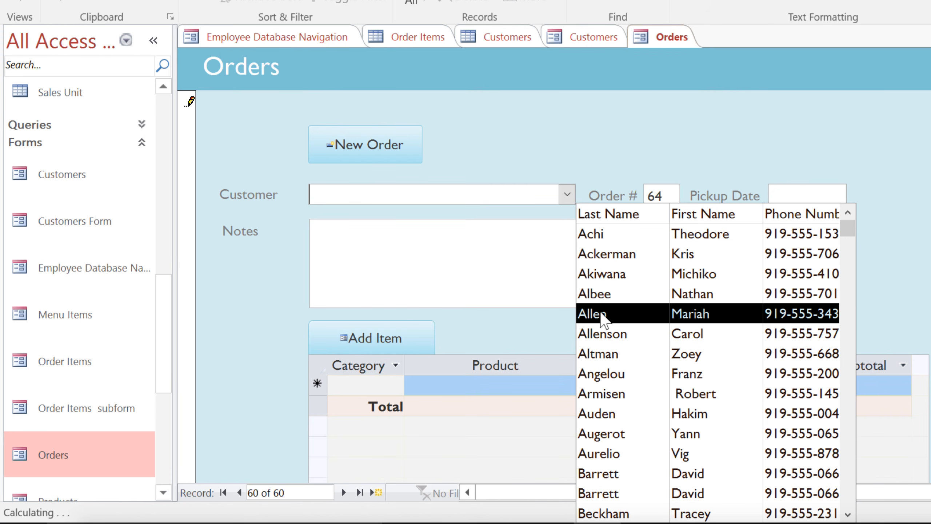
{"action": "left_click", "coordinate": [603, 313]}
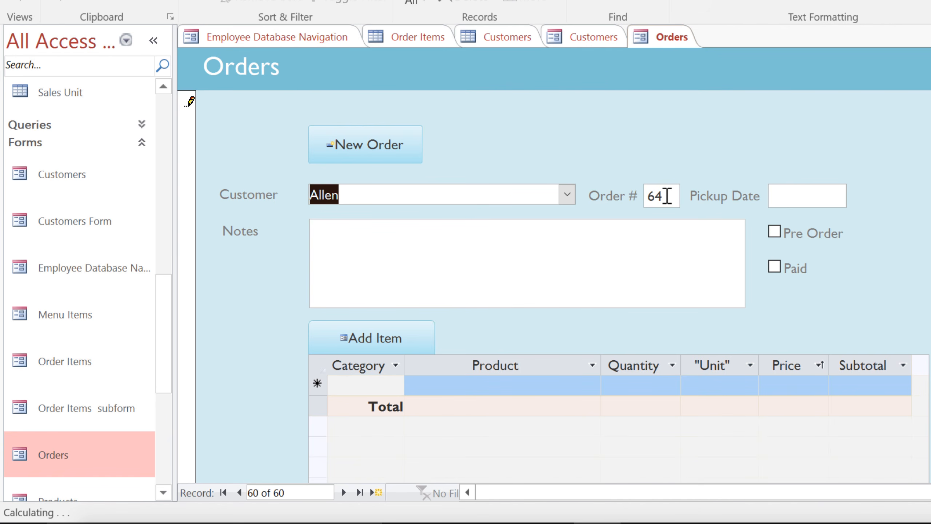
Set pickup date 4/7/16, tick Pre Order and Paid, and note 'Husband will pick up'
{"action": "left_click", "coordinate": [776, 193]}
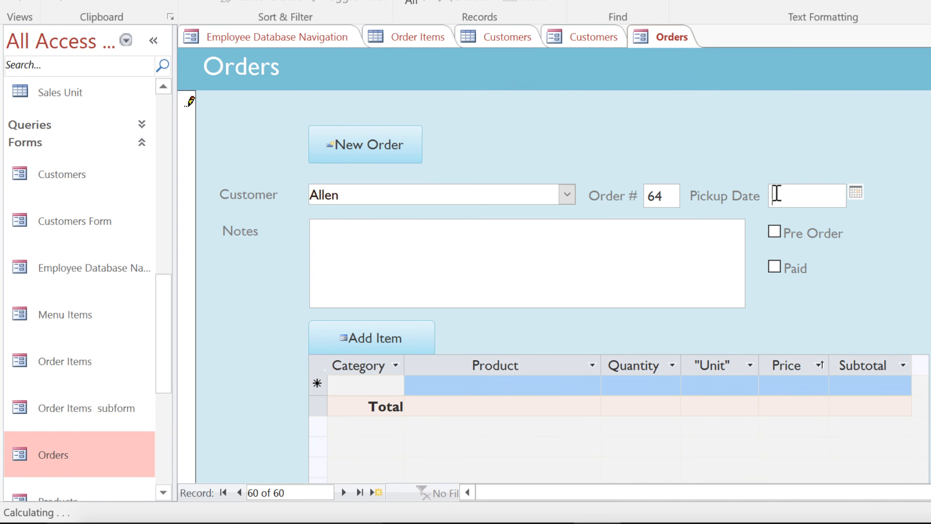
{"action": "left_click", "coordinate": [857, 193]}
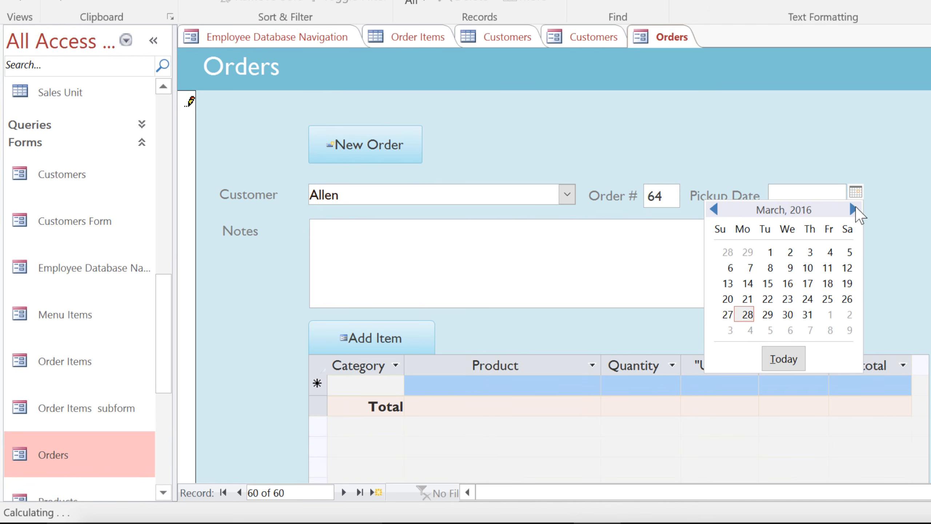
{"action": "left_click", "coordinate": [853, 209]}
{"action": "left_click", "coordinate": [810, 268]}
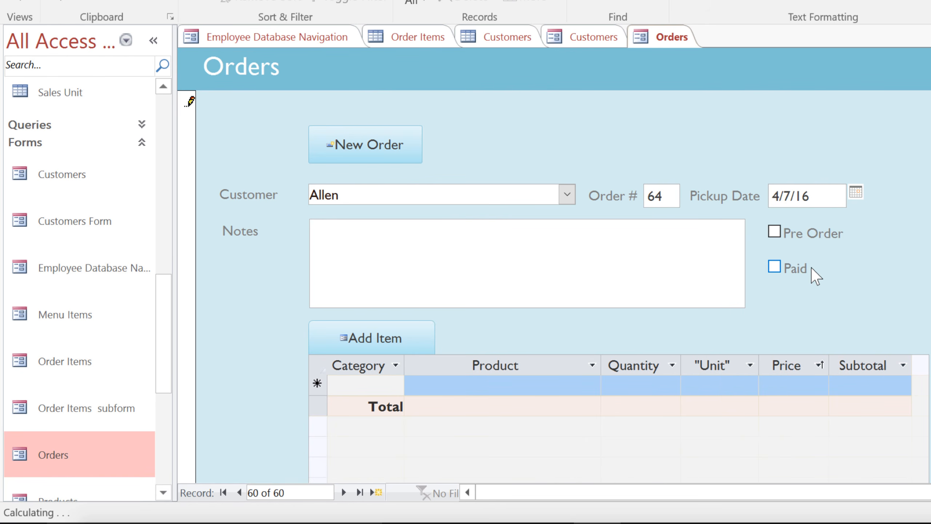
{"action": "left_click", "coordinate": [774, 235]}
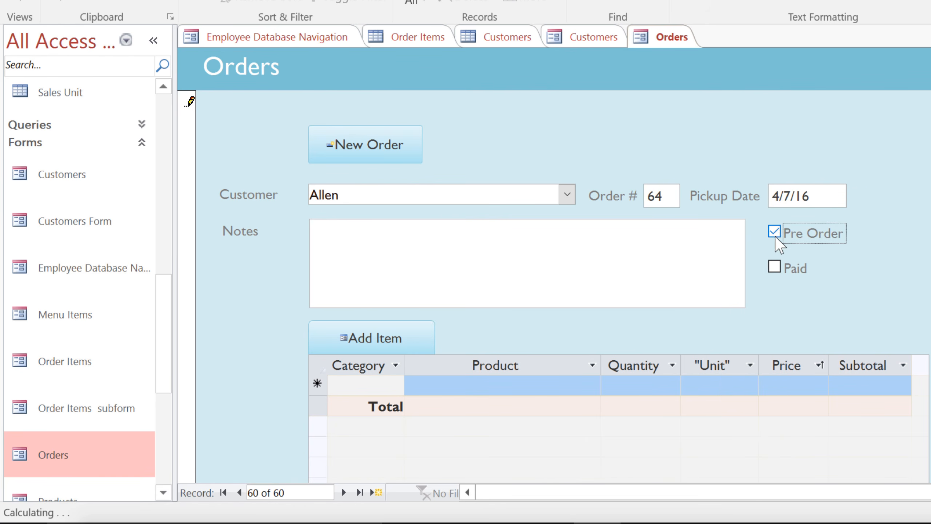
{"action": "left_click", "coordinate": [776, 270]}
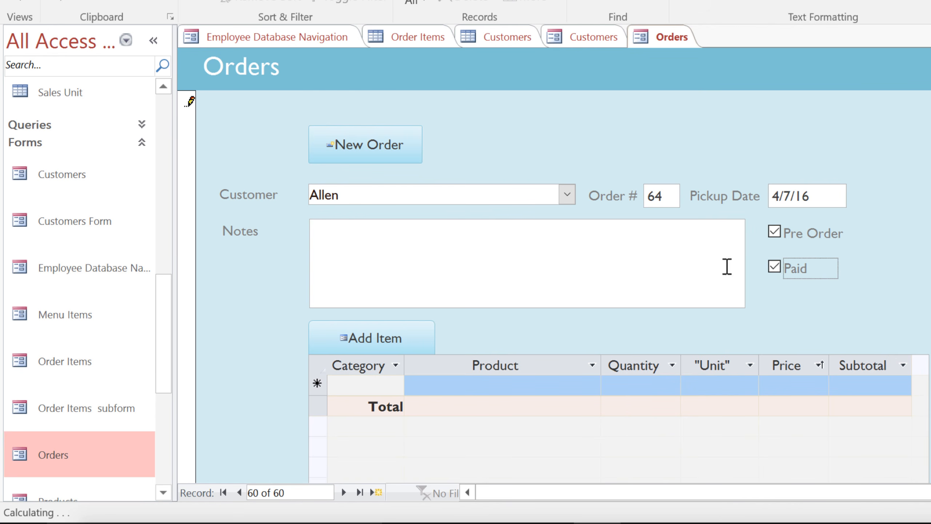
{"action": "left_click", "coordinate": [715, 266]}
{"action": "type", "text": "Husband will pick up"}
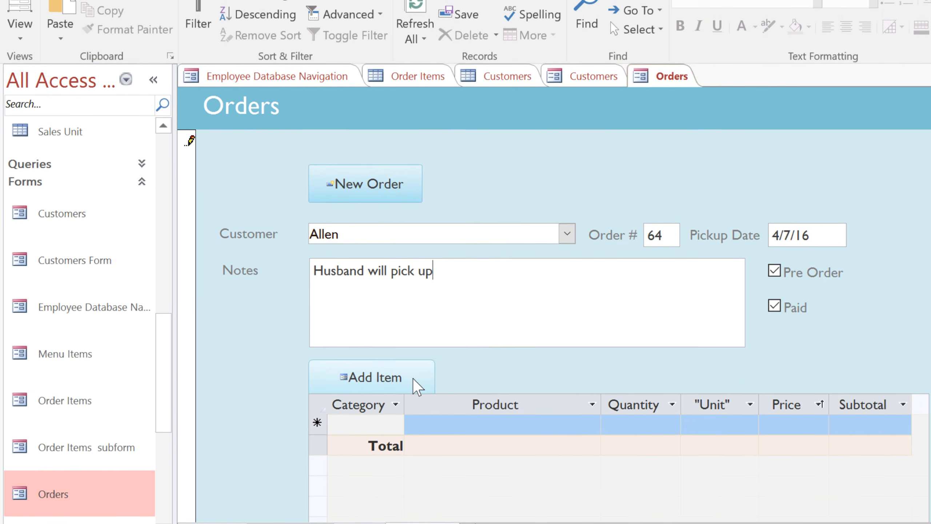
Add one Cakes - Black Forest item with quantity 1 to order 64
{"action": "left_click", "coordinate": [413, 359]}
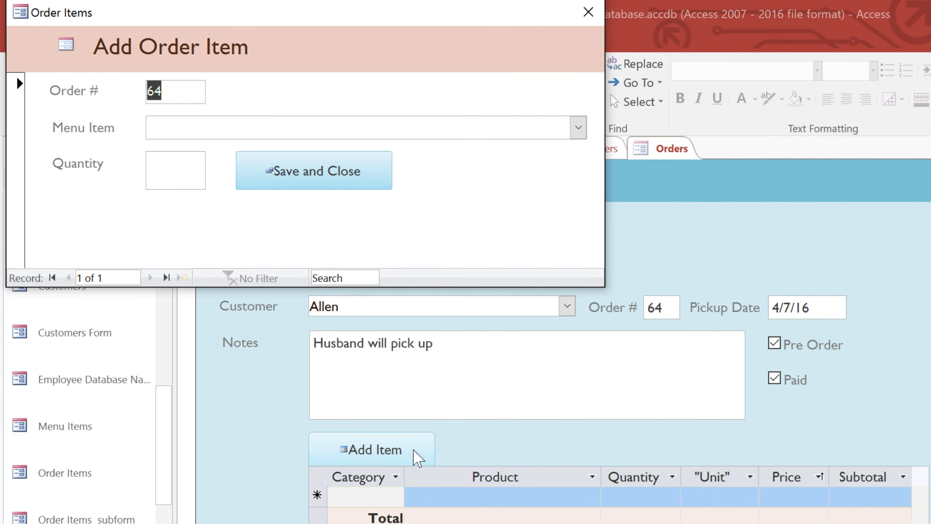
{"action": "left_click", "coordinate": [578, 130]}
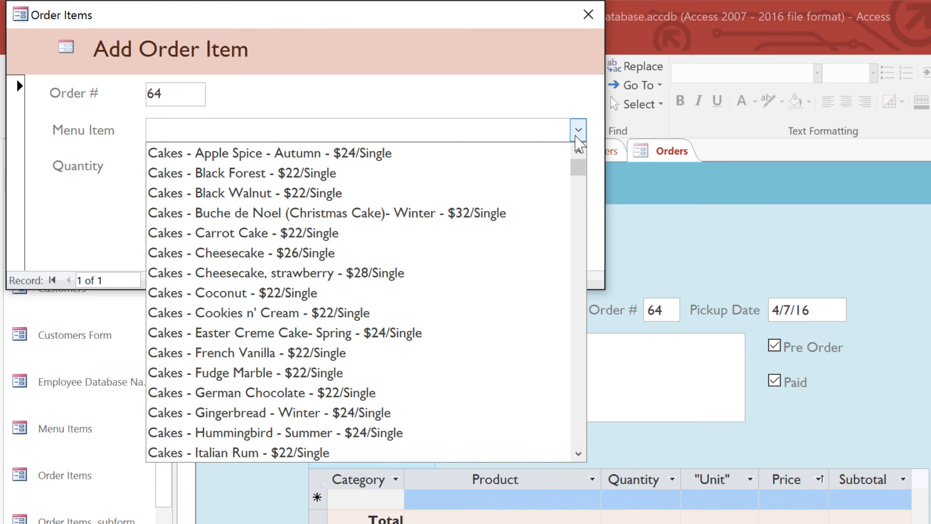
{"action": "left_click", "coordinate": [515, 177]}
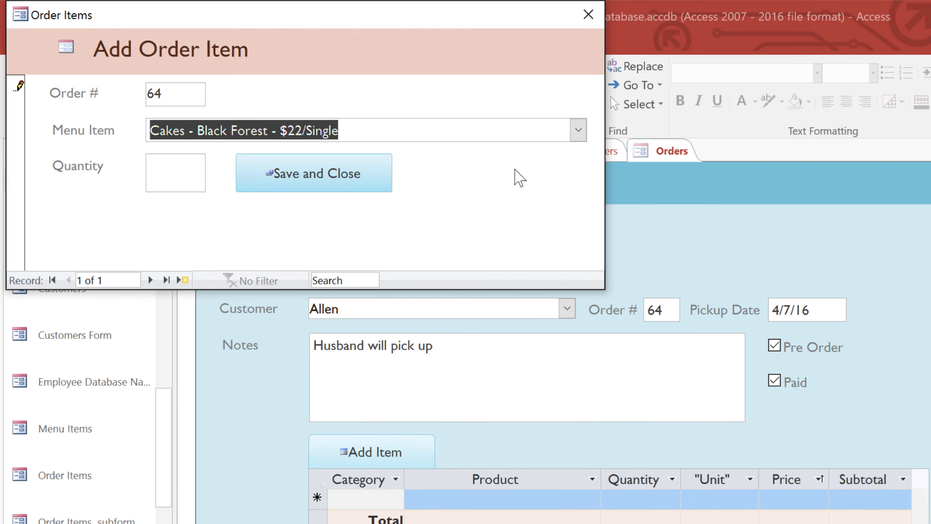
{"action": "left_click", "coordinate": [188, 173]}
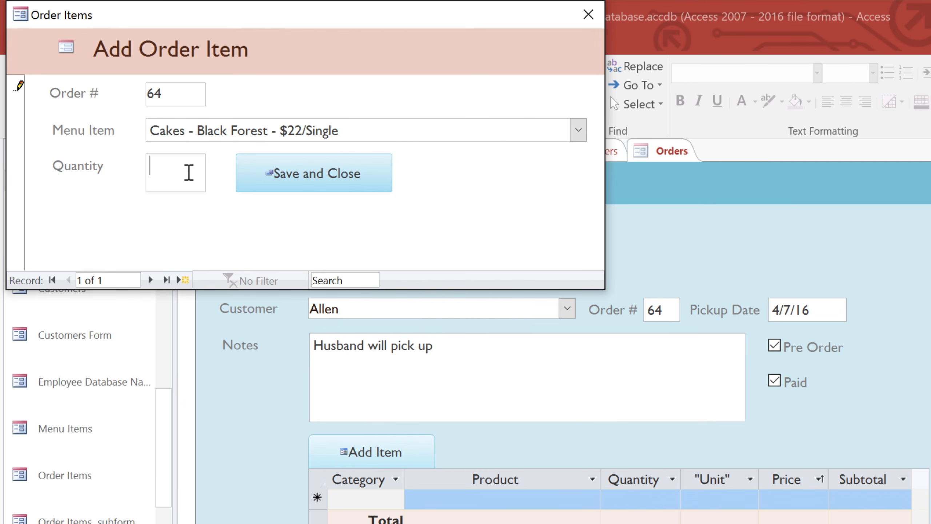
{"action": "type", "text": "1"}
{"action": "left_click", "coordinate": [266, 189]}
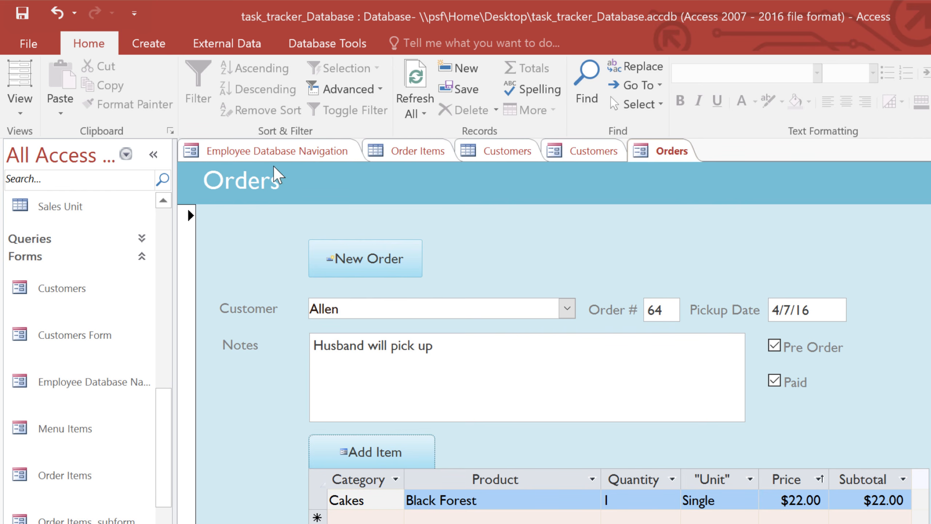
Refresh the order form's data and bring up another Add Order Item form
{"action": "left_click", "coordinate": [425, 115]}
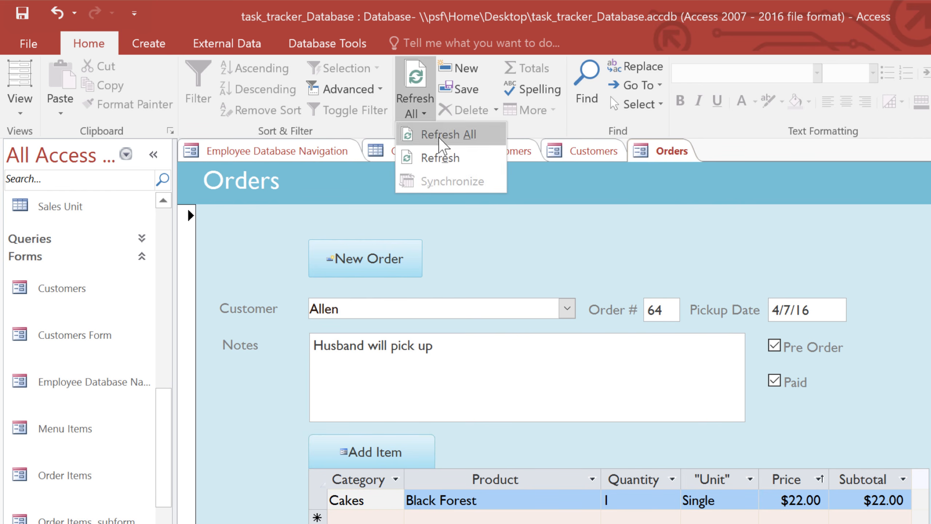
{"action": "left_click", "coordinate": [465, 162]}
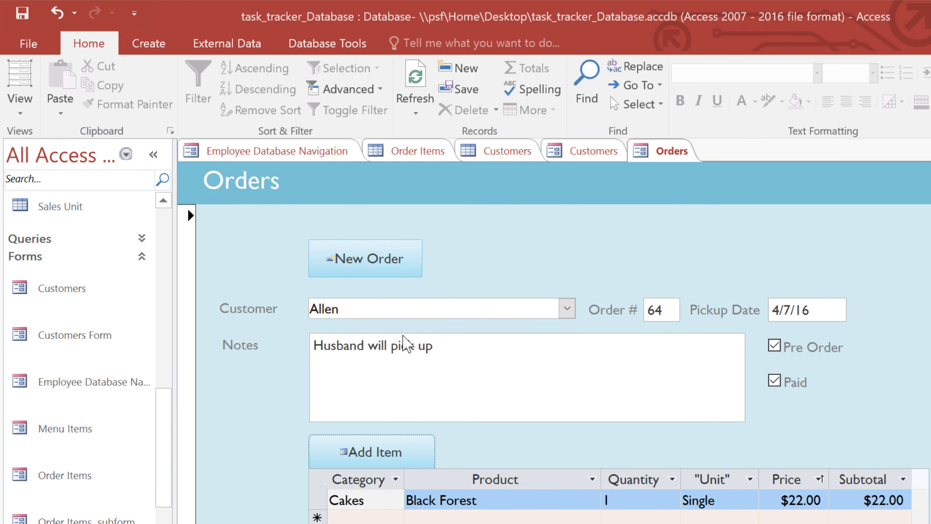
{"action": "left_click", "coordinate": [418, 460]}
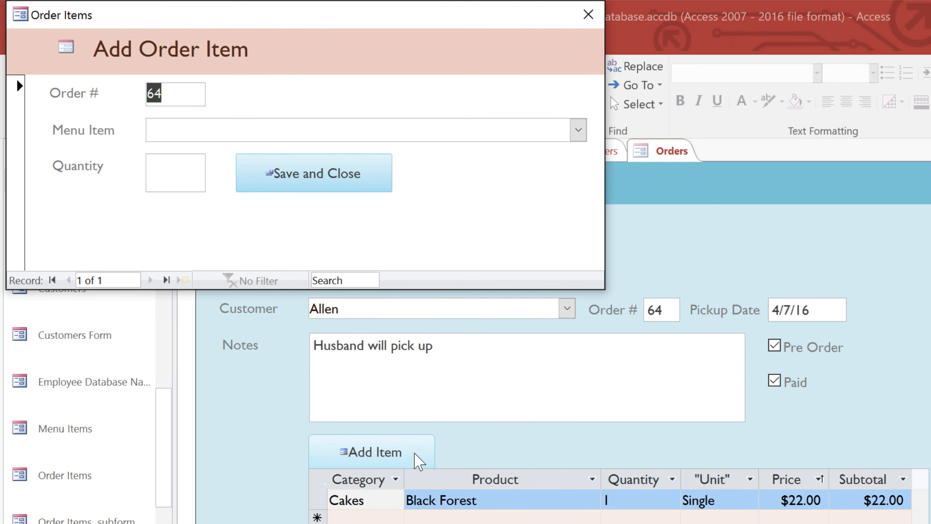
Add one Cakes - Carrot Cake item with quantity 1 and save it
{"action": "left_click", "coordinate": [578, 132]}
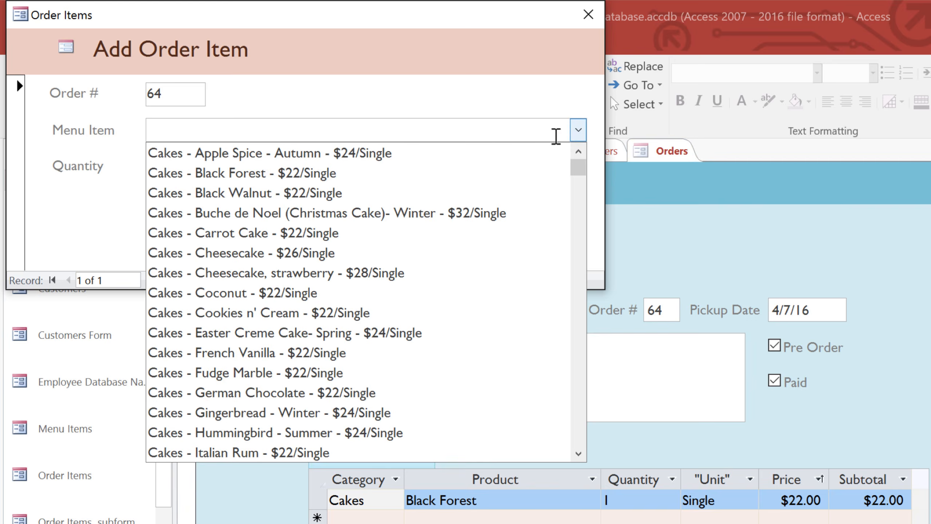
{"action": "left_click", "coordinate": [281, 232]}
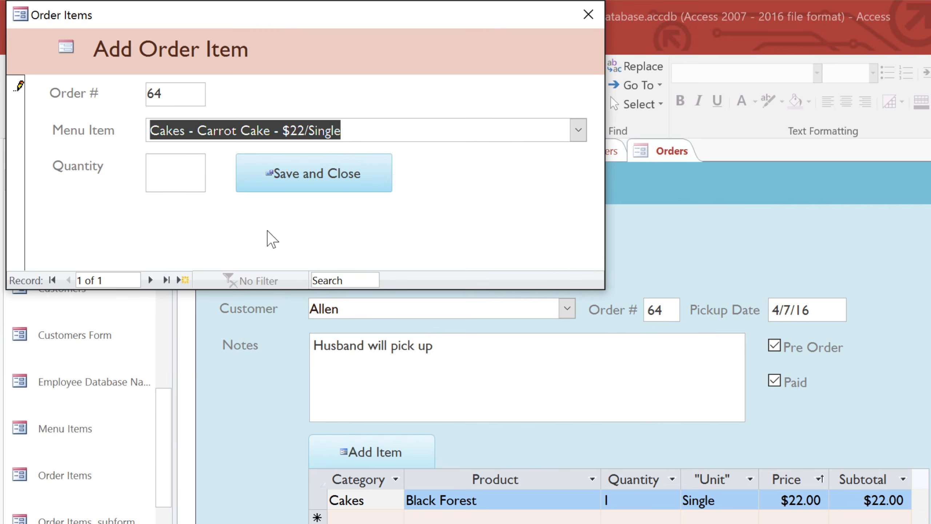
{"action": "left_click", "coordinate": [177, 180]}
{"action": "type", "text": "1"}
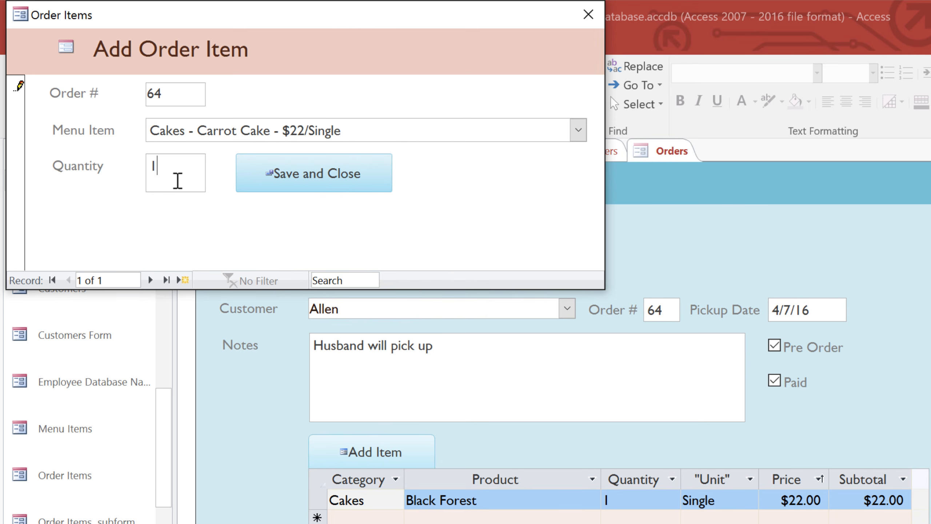
{"action": "left_click", "coordinate": [262, 189]}
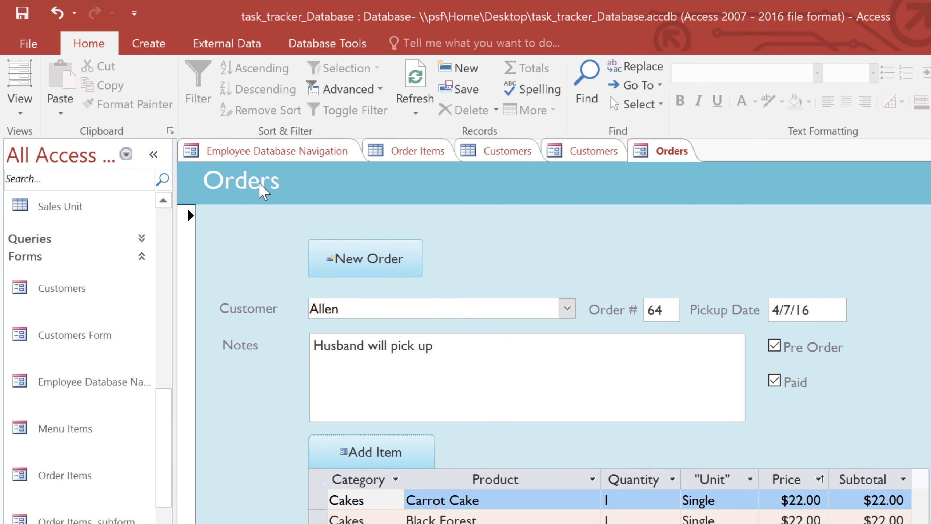
{"action": "left_click", "coordinate": [397, 158]}
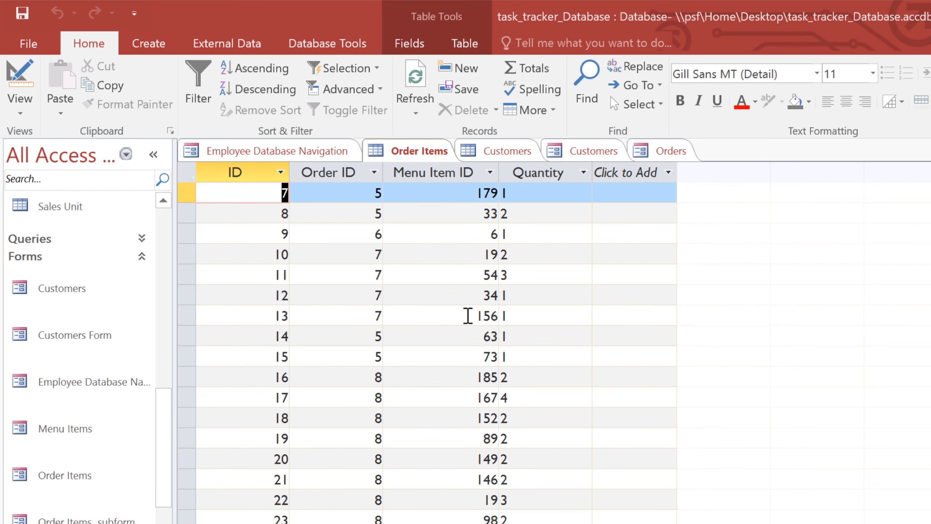
{"action": "left_click", "coordinate": [467, 316]}
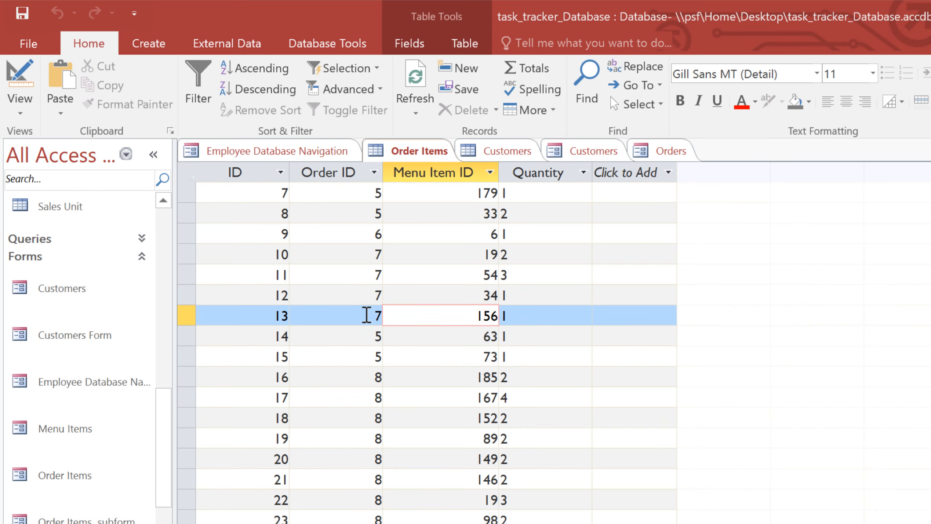
{"action": "left_click", "coordinate": [366, 314]}
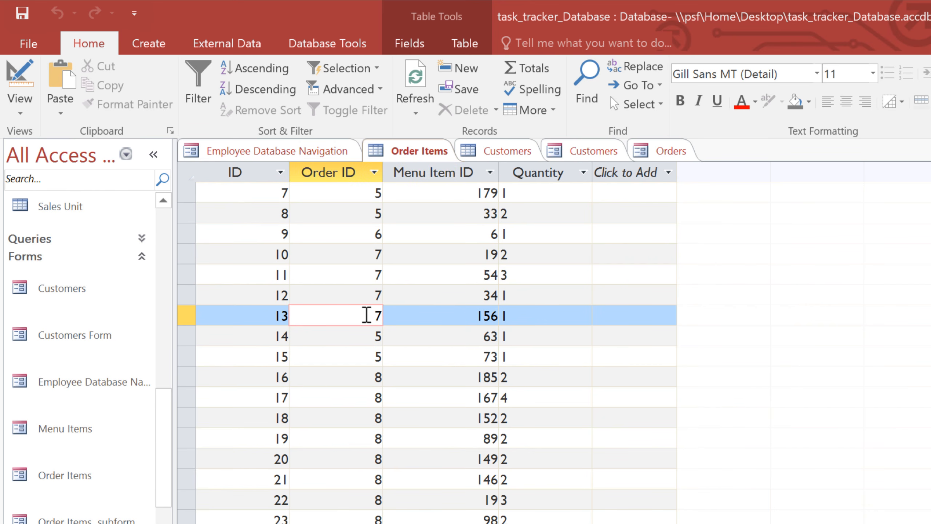